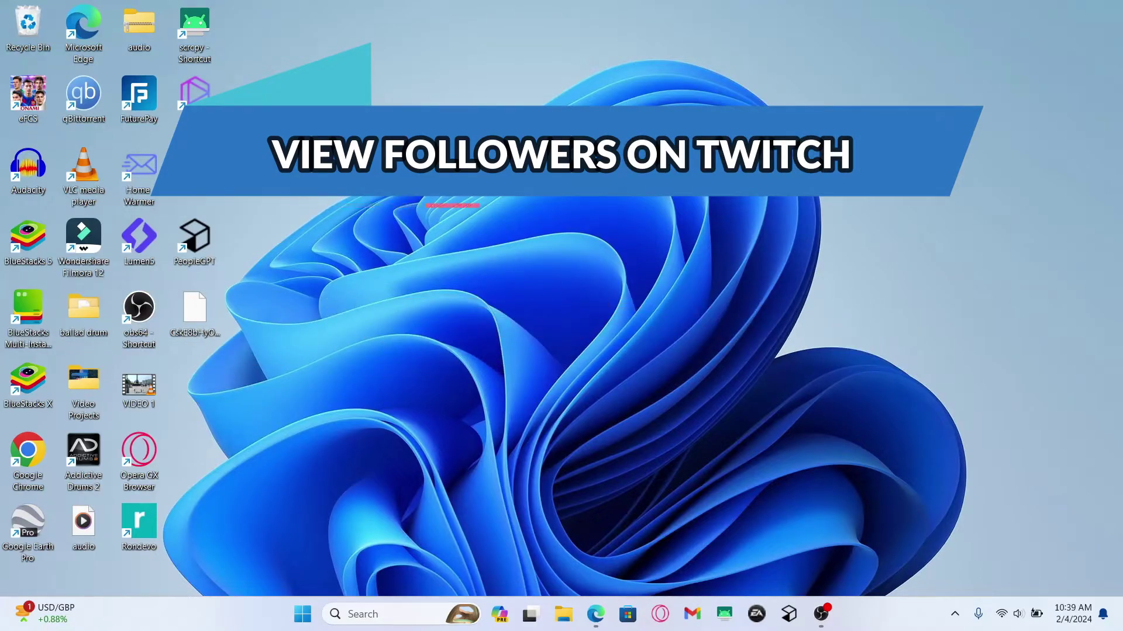
# Step: Launch Microsoft Edge from the desktop icon
pyautogui.doubleClick(85, 27)
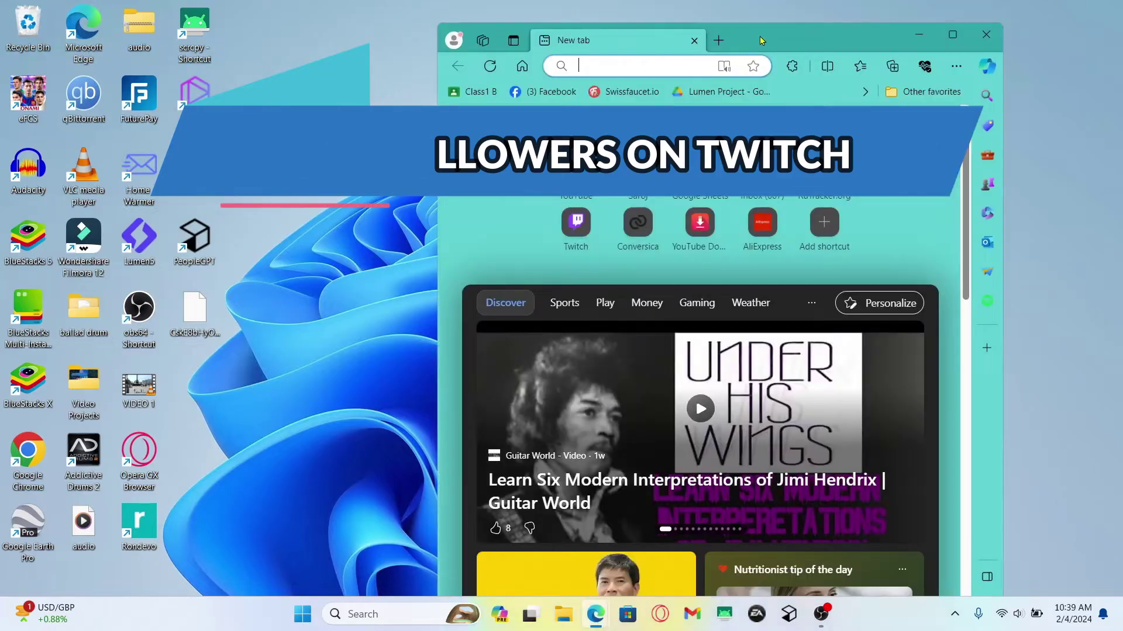
pyautogui.write('twitch.tv')
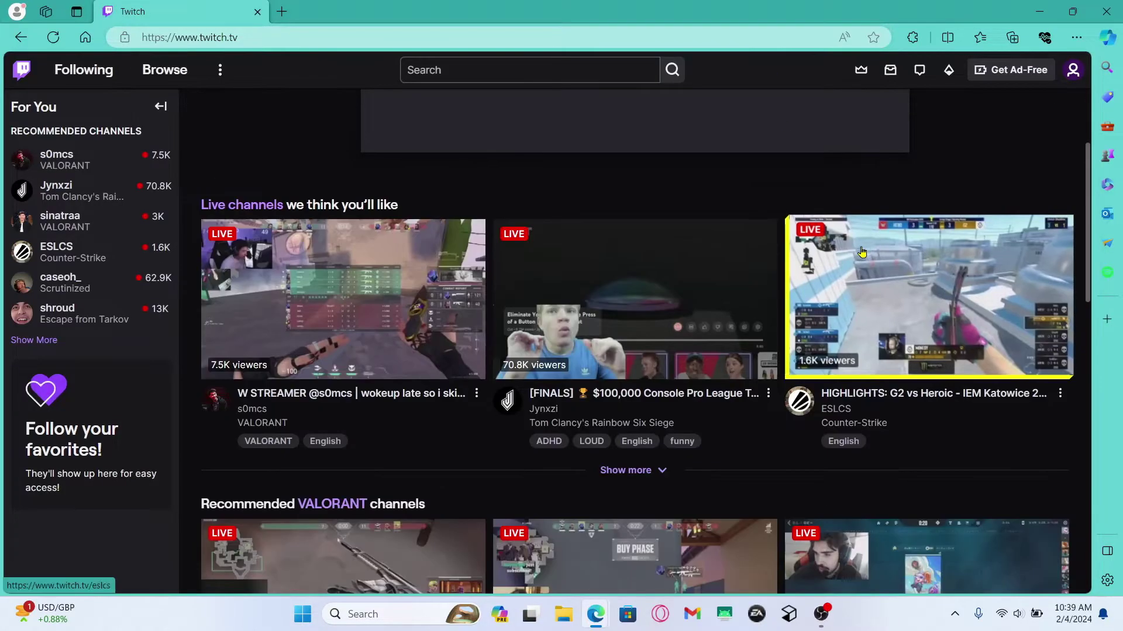
pyautogui.scroll(-5, 863, 253)
pyautogui.scroll(-5, 862, 253)
pyautogui.scroll(-5, 862, 253)
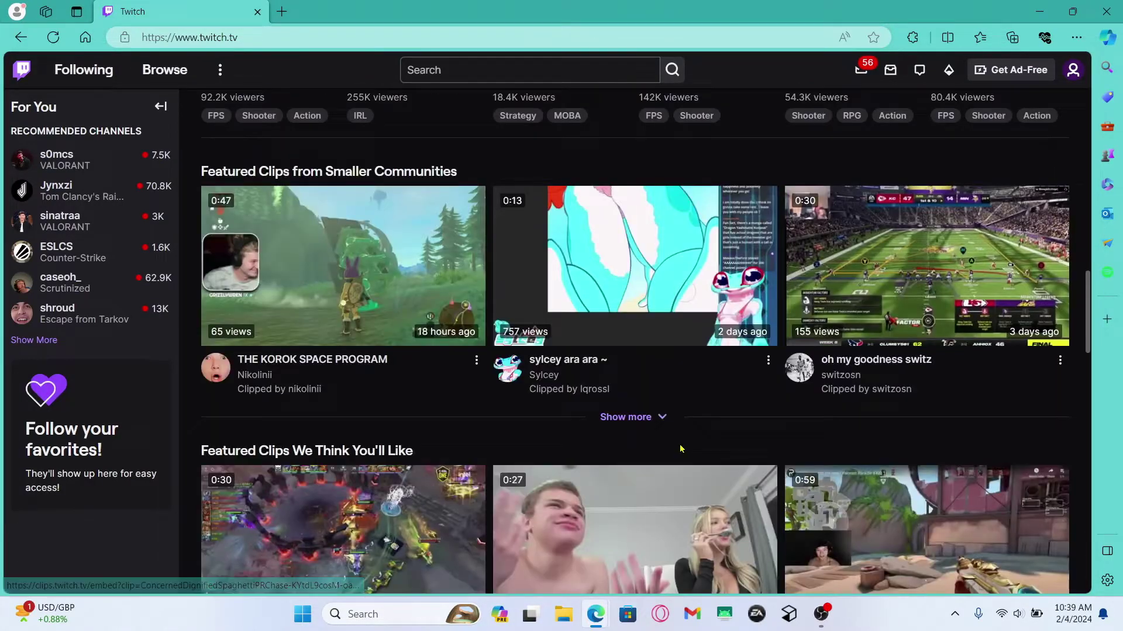
pyautogui.scroll(-5, 863, 253)
pyautogui.scroll(-5, 680, 451)
pyautogui.scroll(-5, 680, 451)
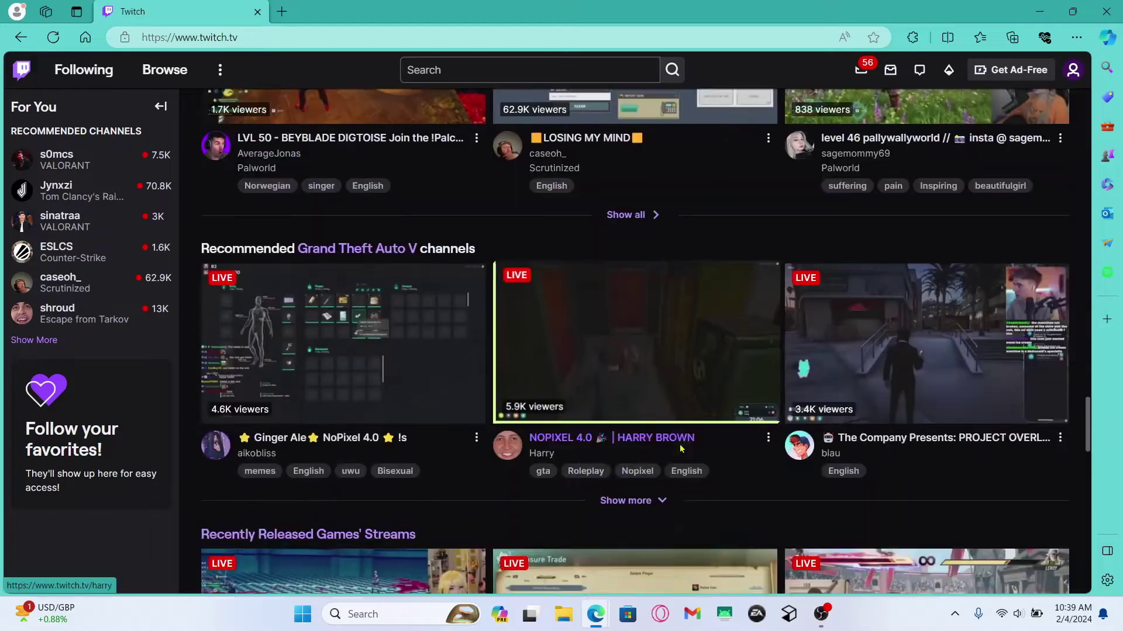
pyautogui.scroll(-5, 680, 451)
pyautogui.scroll(-2, 680, 451)
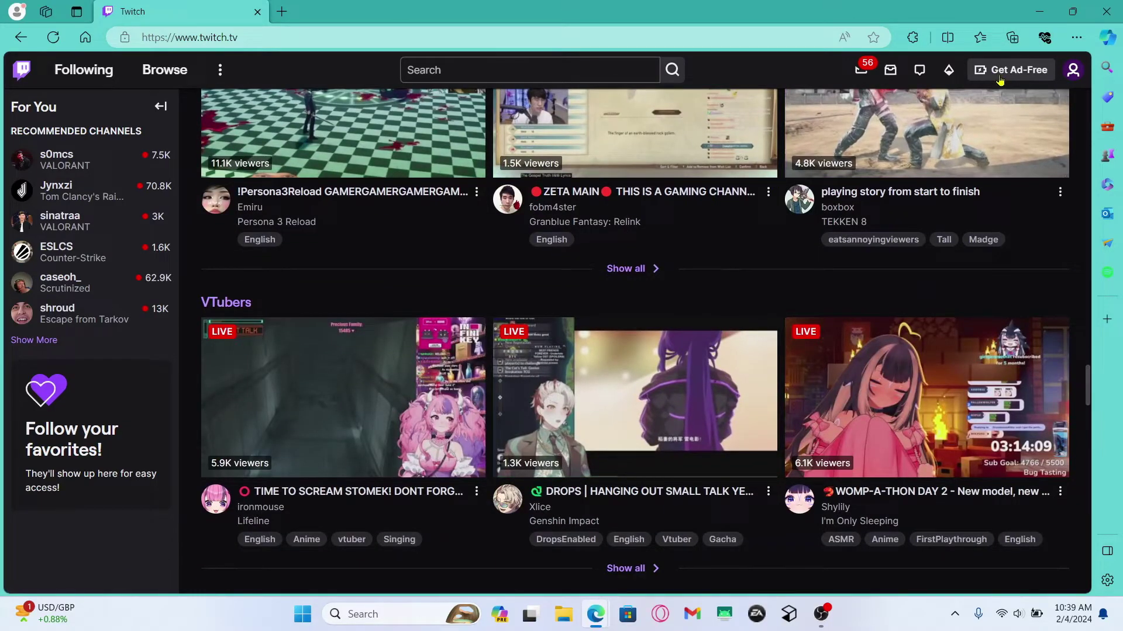
pyautogui.scroll(-5, 644, 372)
pyautogui.scroll(-5, 643, 372)
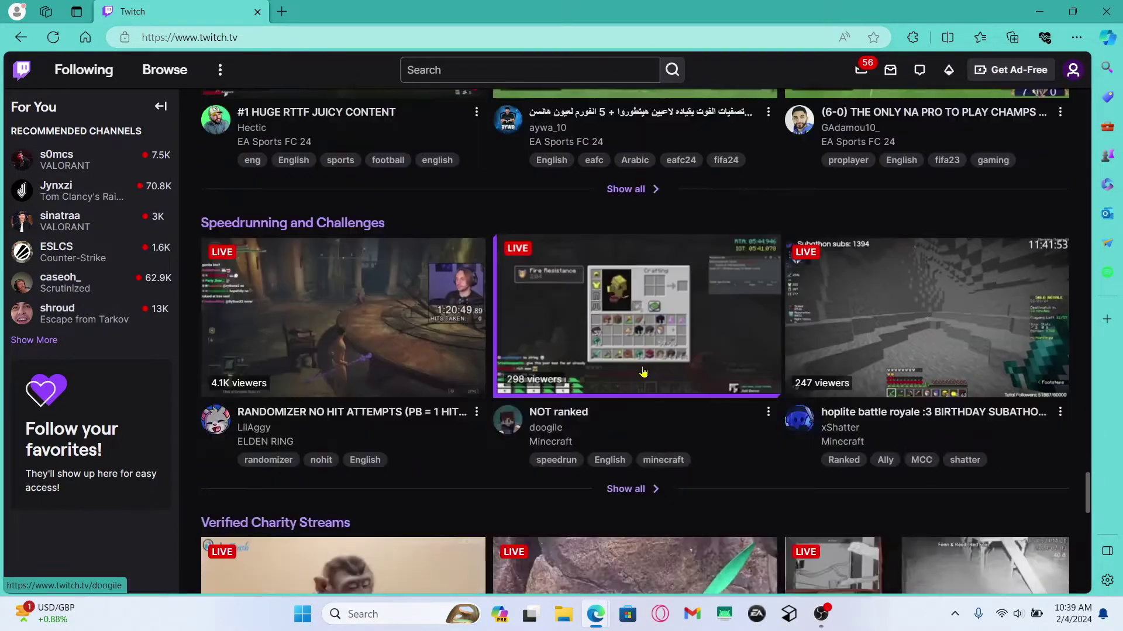
pyautogui.scroll(-5, 642, 372)
pyautogui.scroll(-3, 643, 373)
pyautogui.scroll(-5, 643, 372)
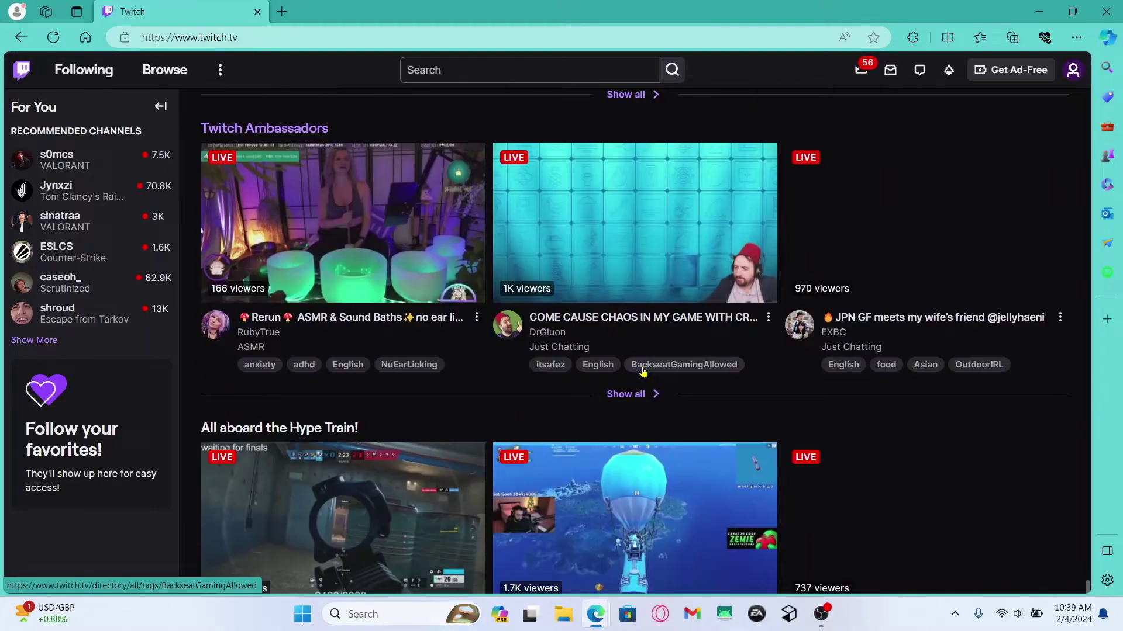
pyautogui.scroll(5, 643, 372)
pyautogui.scroll(5, 643, 372)
pyautogui.scroll(5, 644, 372)
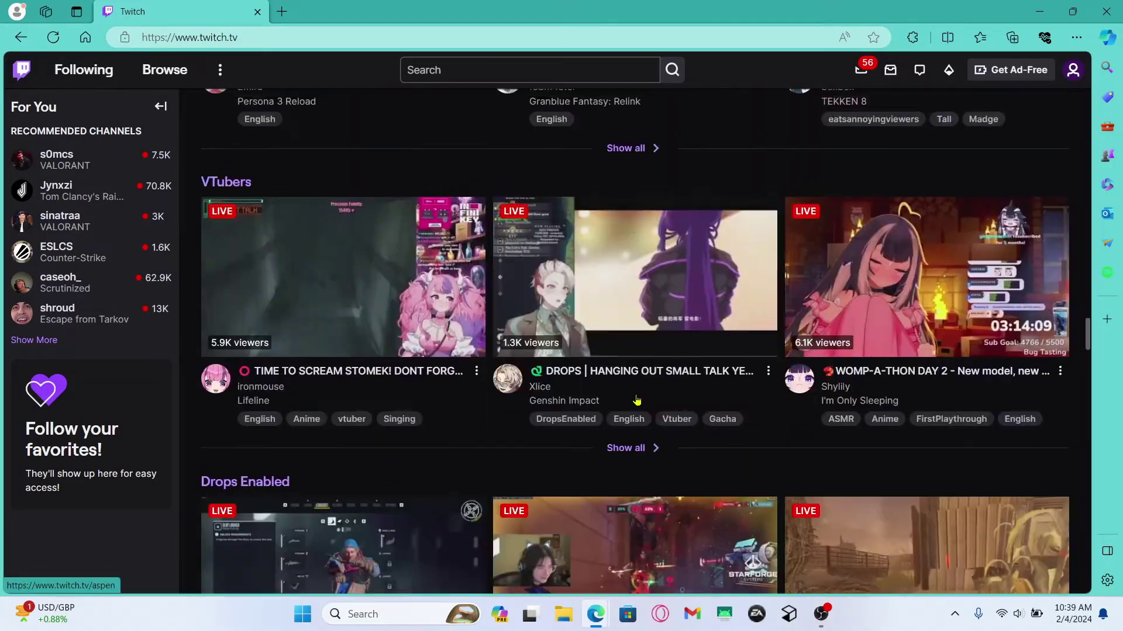
pyautogui.scroll(4, 636, 400)
pyautogui.scroll(5, 637, 401)
pyautogui.scroll(5, 637, 402)
pyautogui.scroll(5, 637, 401)
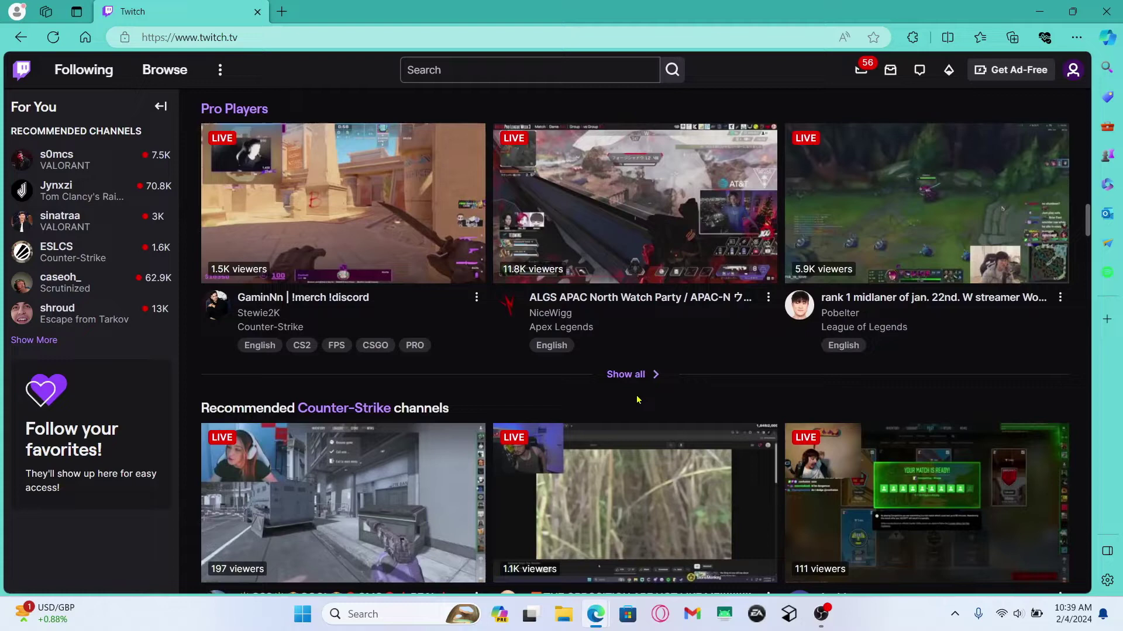
pyautogui.scroll(3, 638, 401)
pyautogui.scroll(5, 637, 401)
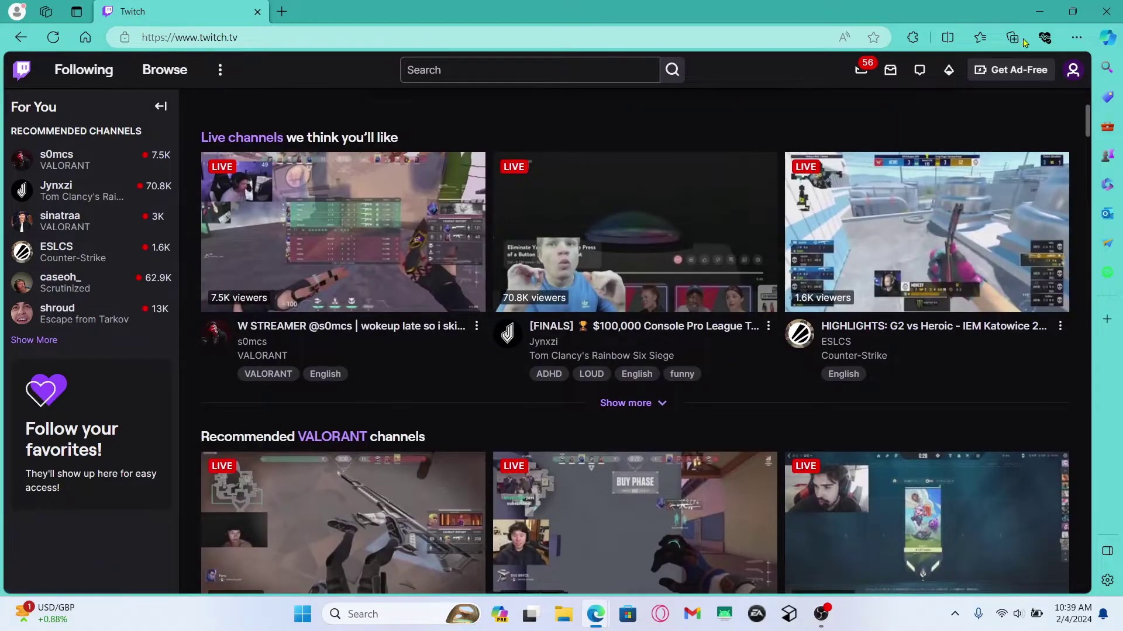
# Step: Go to your own Twitch channel page through the profile avatar menu
pyautogui.click(1073, 70)
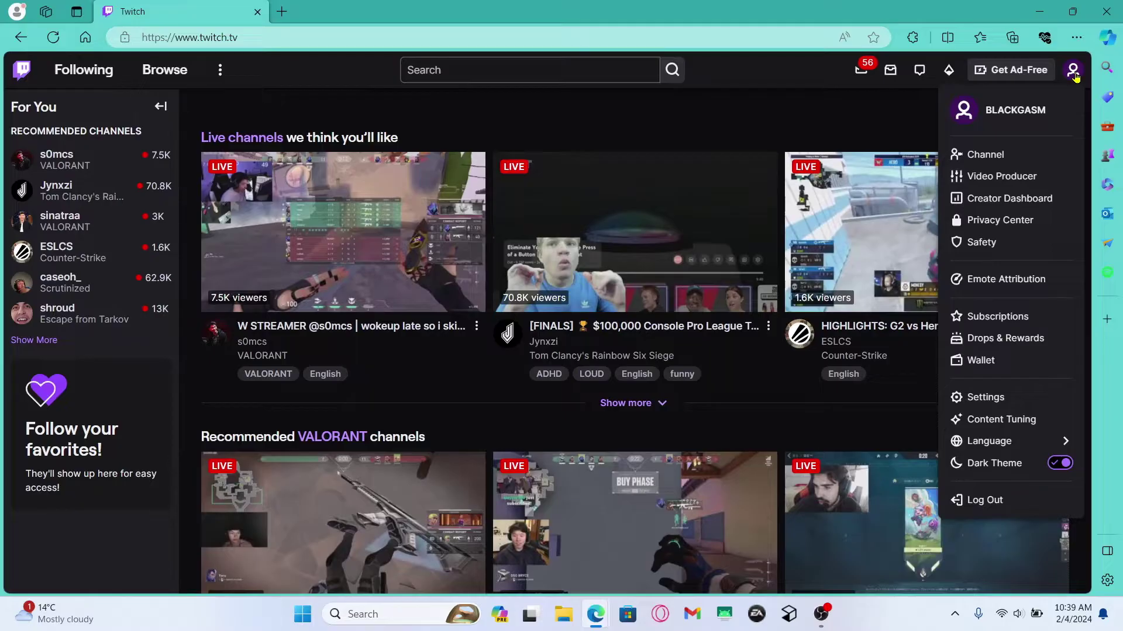
pyautogui.click(964, 114)
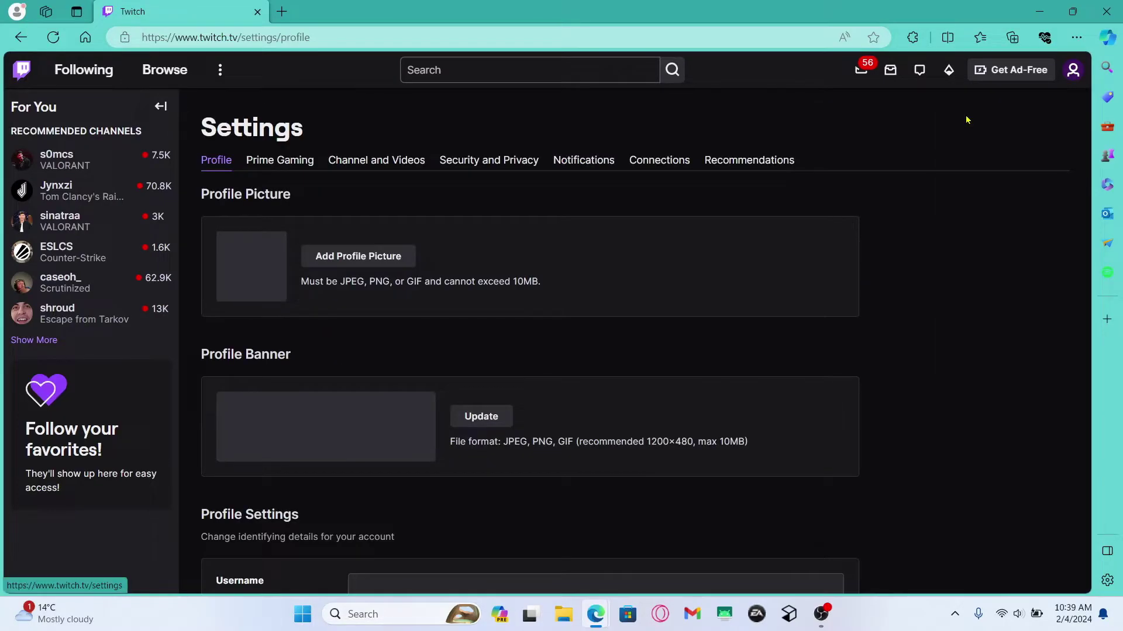
pyautogui.click(1073, 70)
pyautogui.click(986, 155)
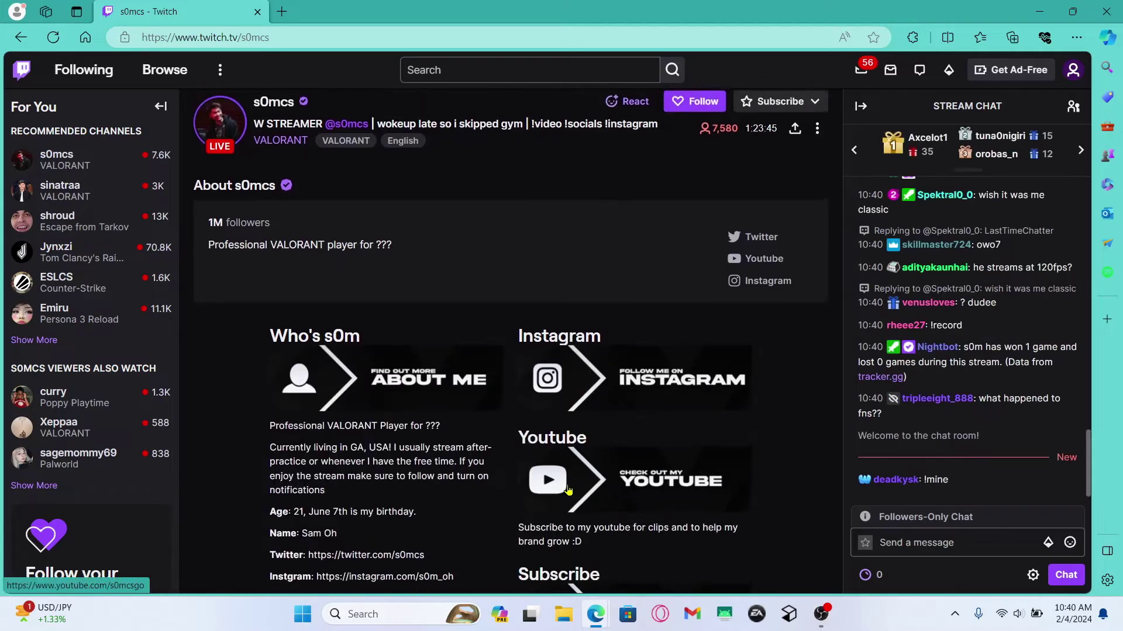
pyautogui.scroll(2, 458, 406)
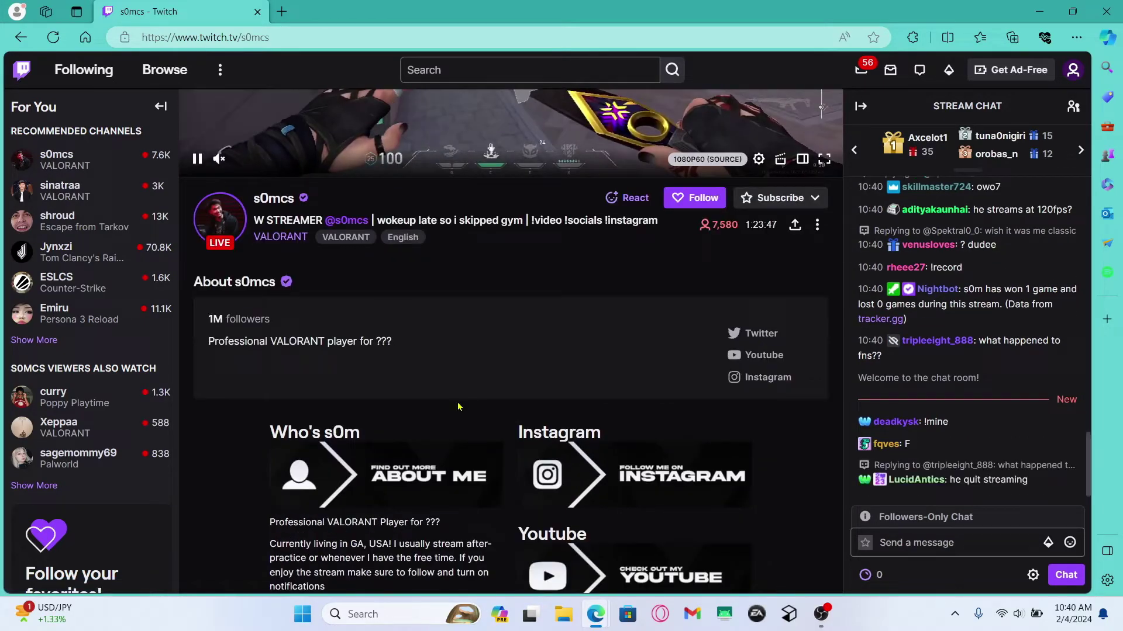
pyautogui.scroll(1, 457, 405)
pyautogui.scroll(-2, 249, 311)
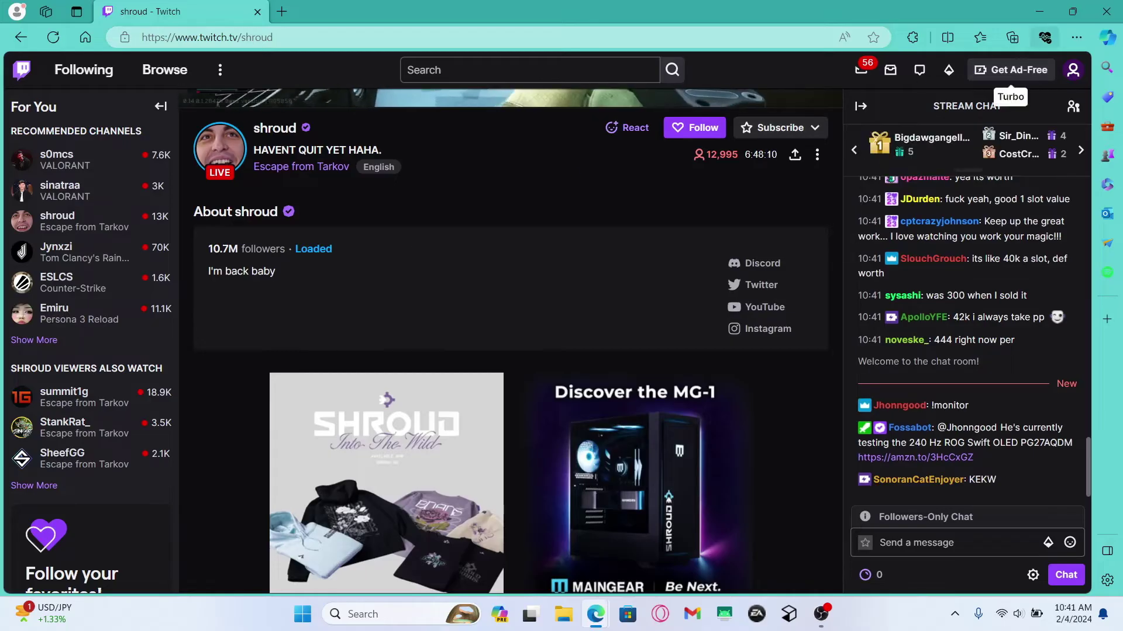
# Step: Minimize the Edge window with Windows+D to show the desktop
pyautogui.press('super+d')
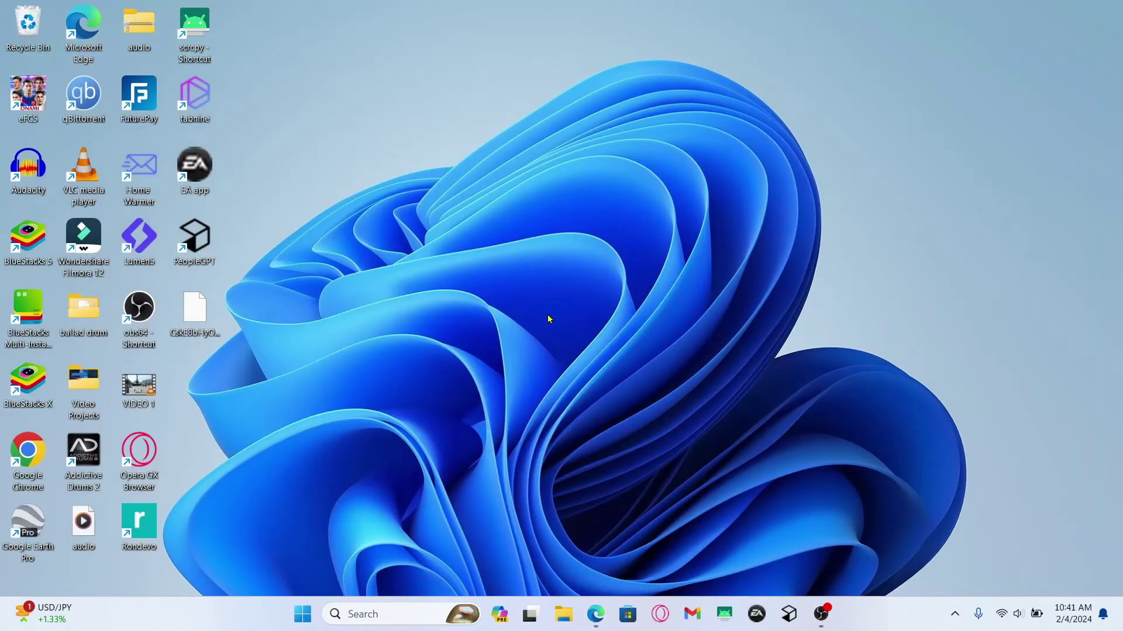